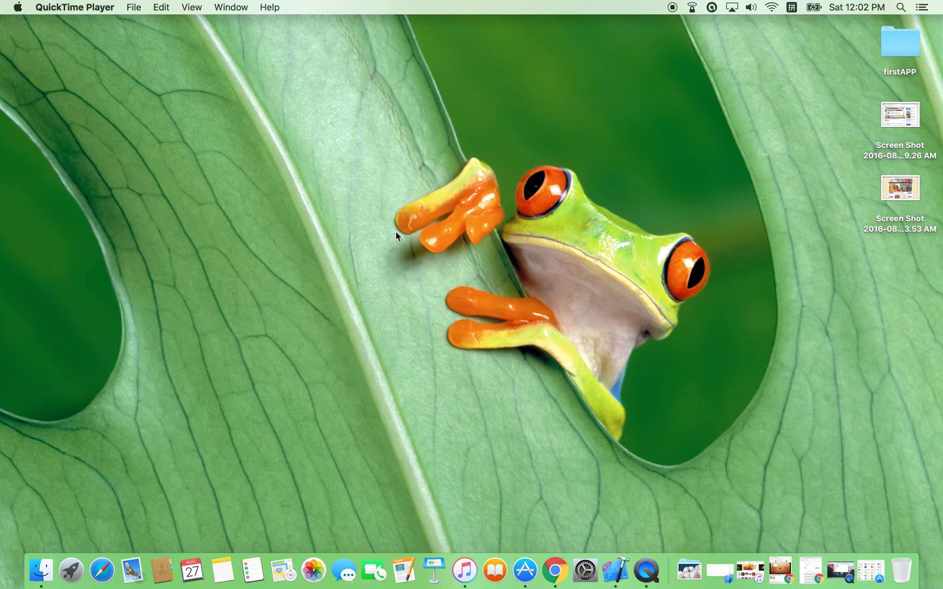
# Drag Google Chrome from the Launchpad grid onto the Dock Trash; Chrome stays installed
pyautogui.press('F4')
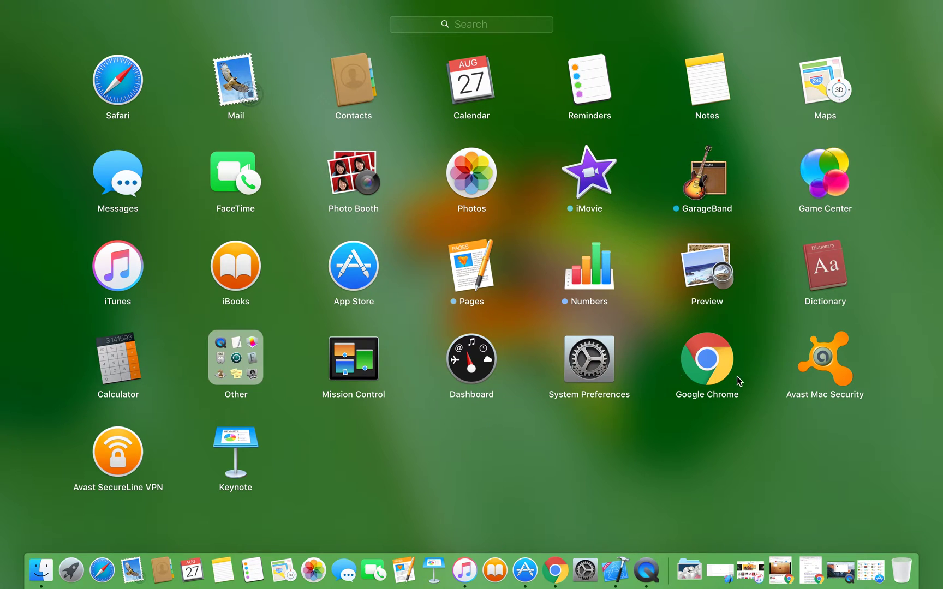
pyautogui.click(716, 362)
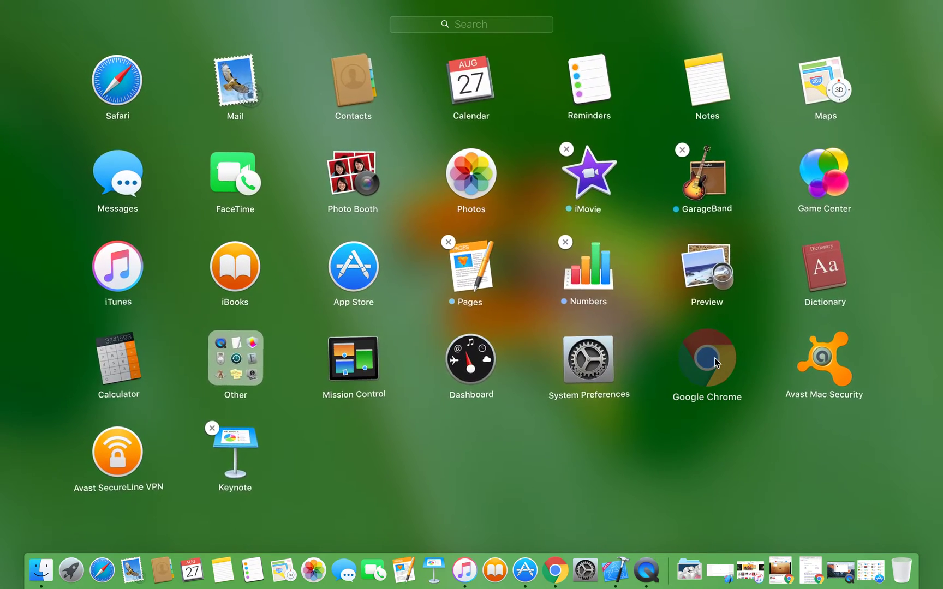
pyautogui.moveTo(714, 358)
pyautogui.mouseDown()
pyautogui.moveTo(818, 486)
pyautogui.moveTo(916, 569)
pyautogui.mouseUp()
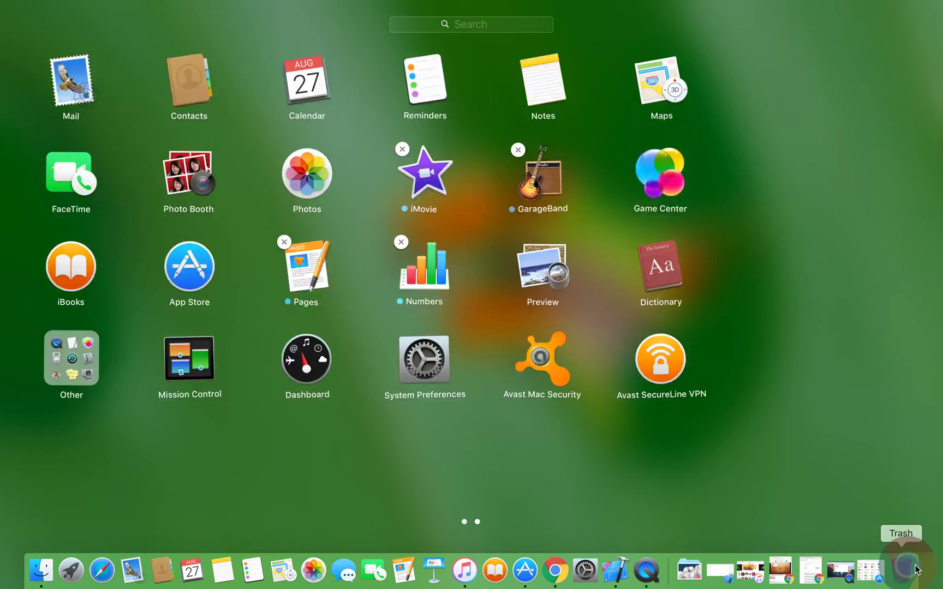
pyautogui.moveTo(917, 569); pyautogui.dragTo(917, 569)
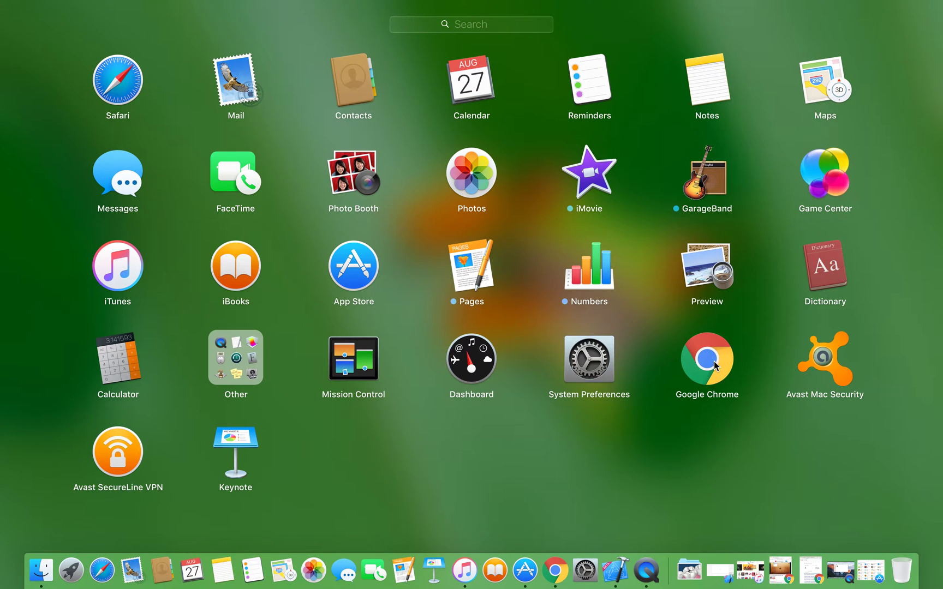
# Hold an icon until apps jiggle, request deleting Numbers, then cancel and leave delete mode
pyautogui.click(595, 362)
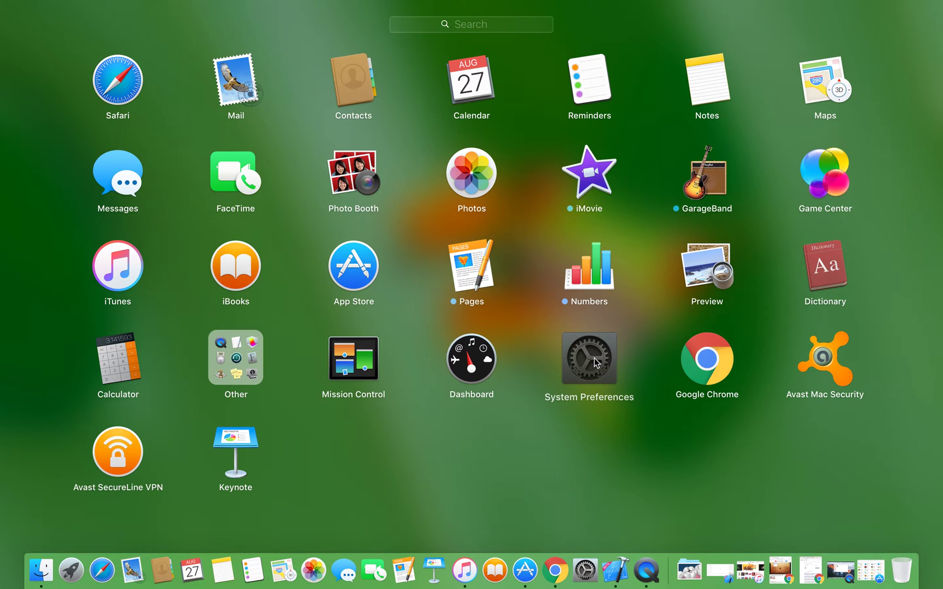
pyautogui.click(700, 360)
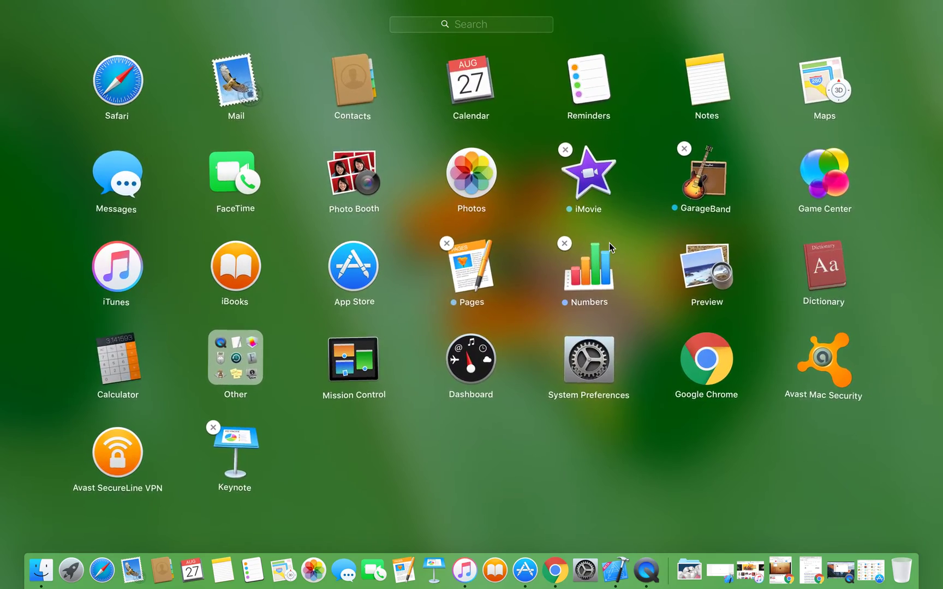
pyautogui.click(566, 246)
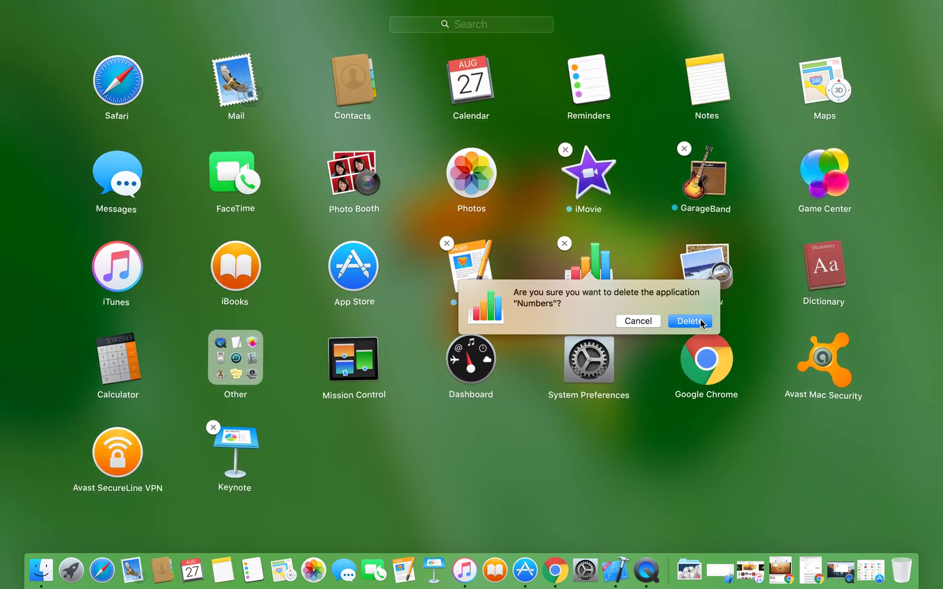
pyautogui.click(638, 322)
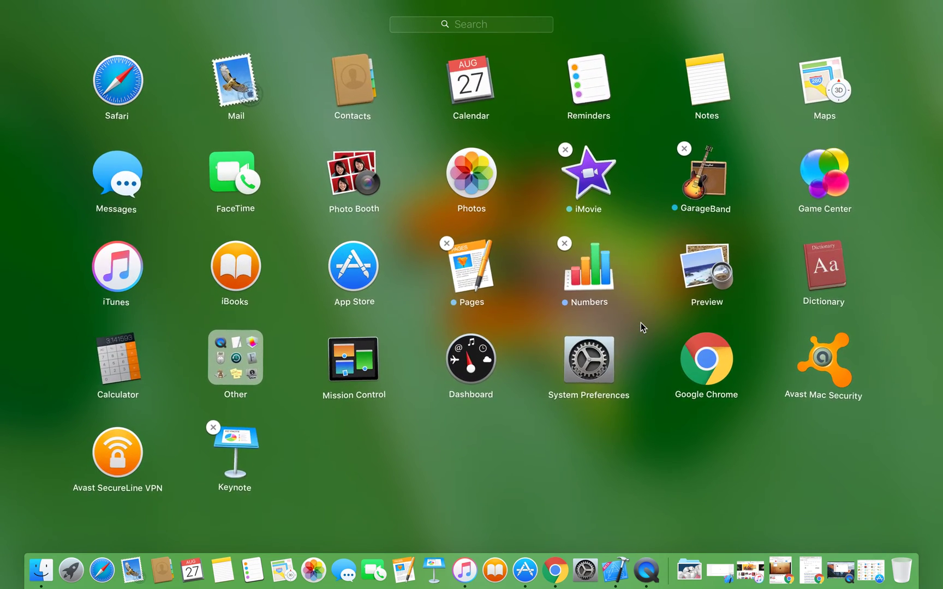
pyautogui.click(656, 449)
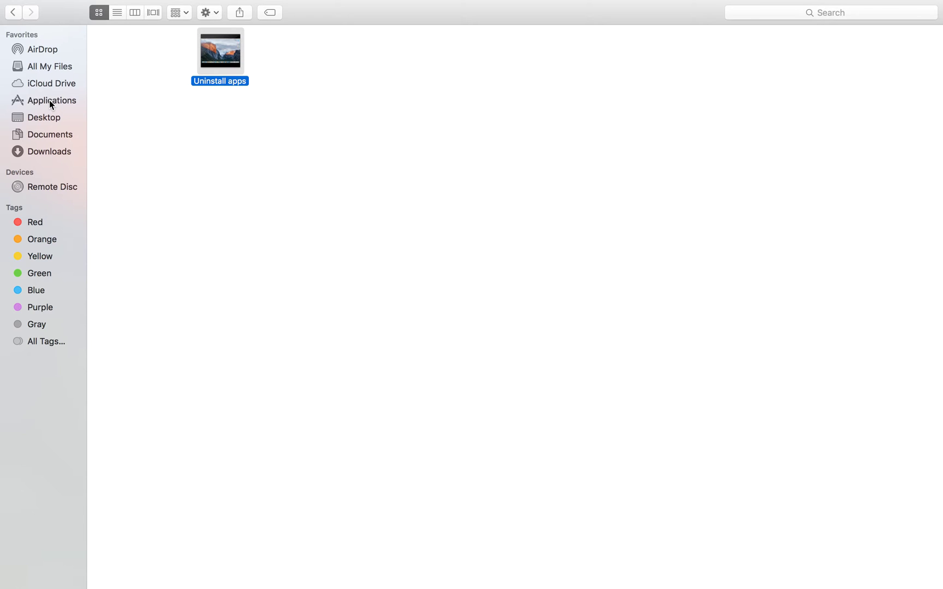
# Show Applications in Finder and bring up Avast Mac Security's shortcut menu
pyautogui.click(49, 100)
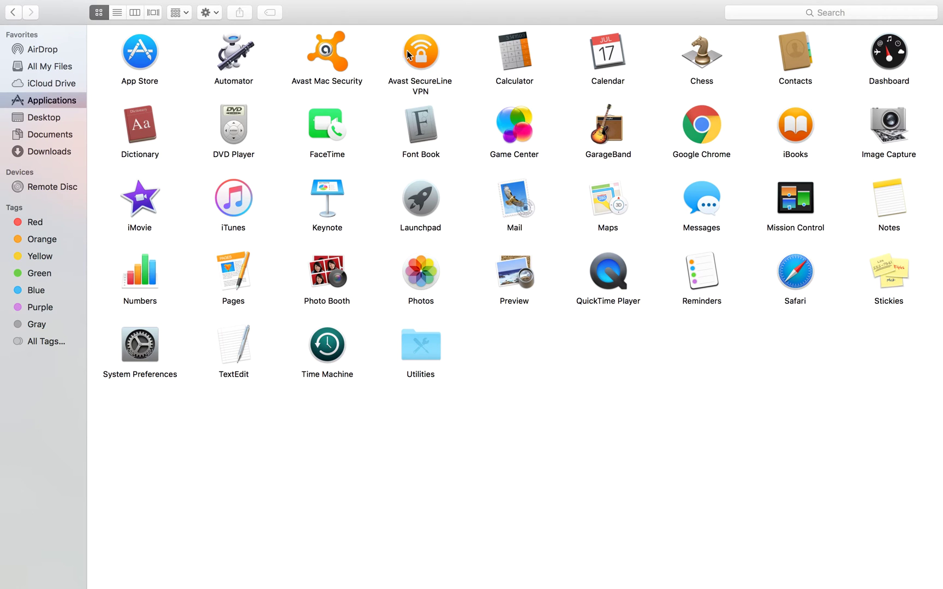
pyautogui.rightClick(329, 49)
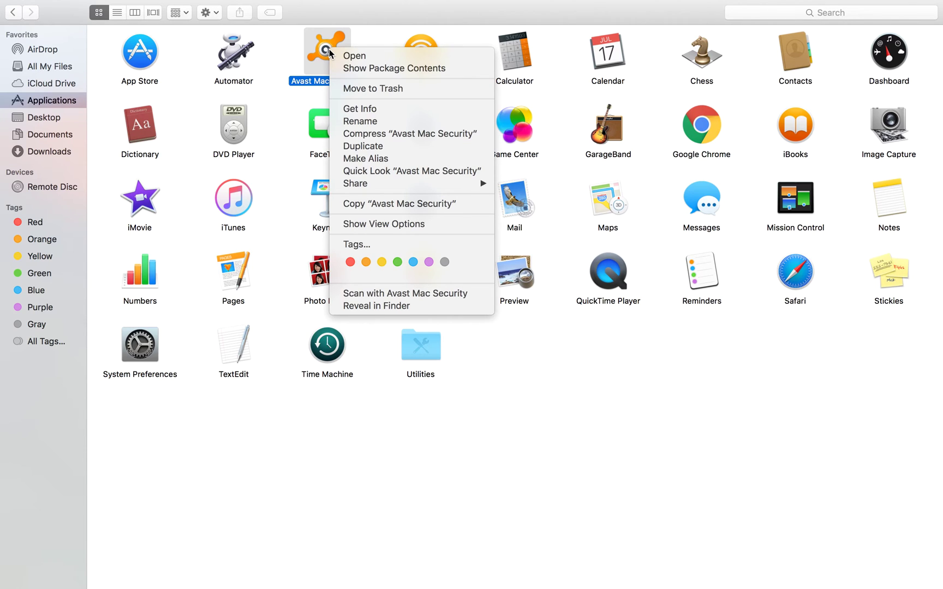
pyautogui.click(397, 89)
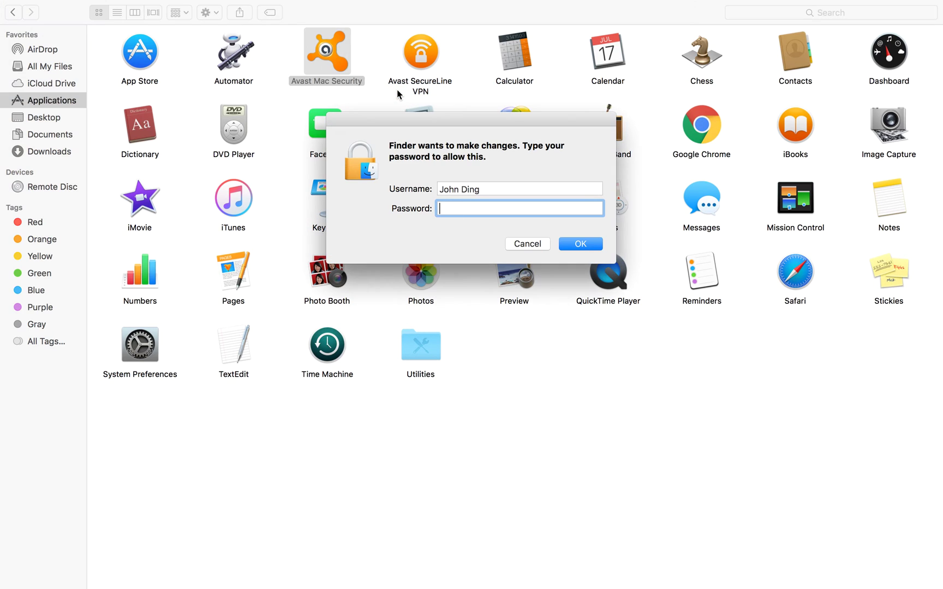
pyautogui.moveTo(476, 121); pyautogui.dragTo(472, 94)
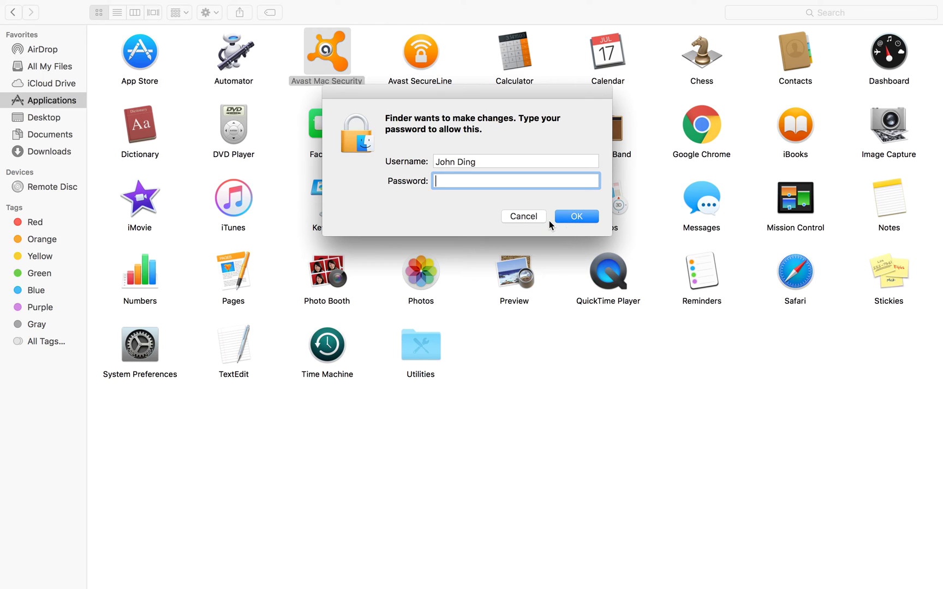
pyautogui.click(527, 218)
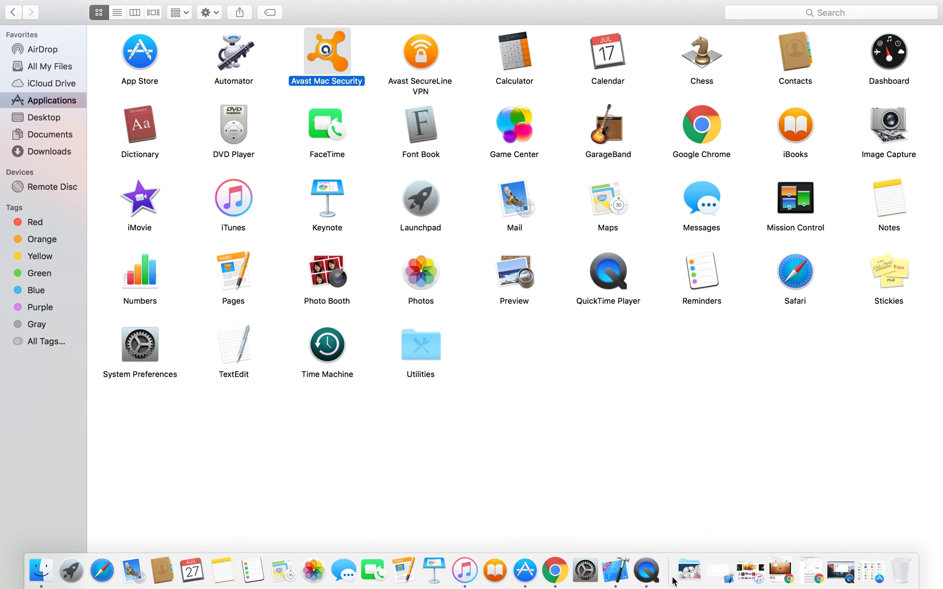
# Quit QuickTime Player and place the cursor in the recording's Save As name field
pyautogui.click(646, 571)
pyautogui.click(41, 7)
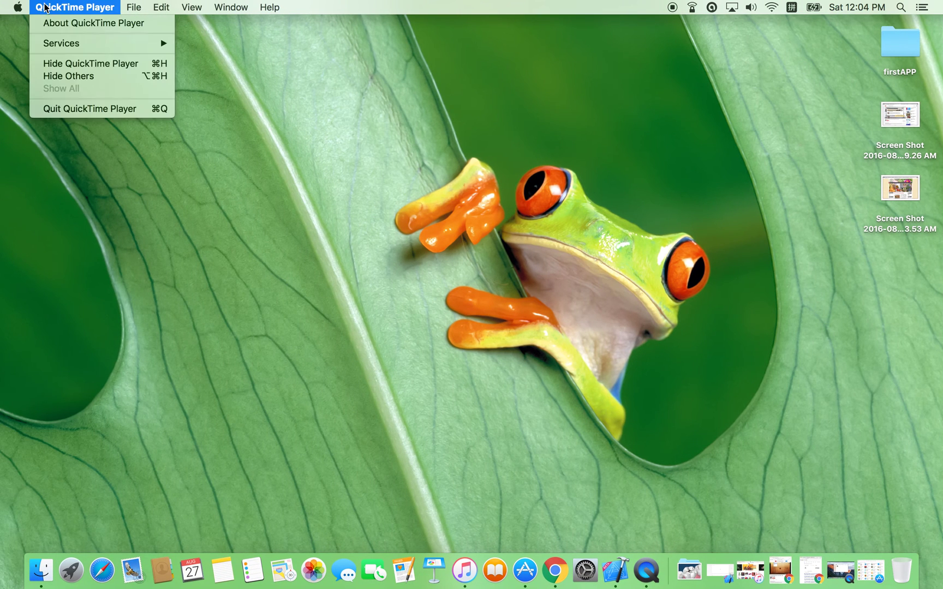
pyautogui.click(94, 110)
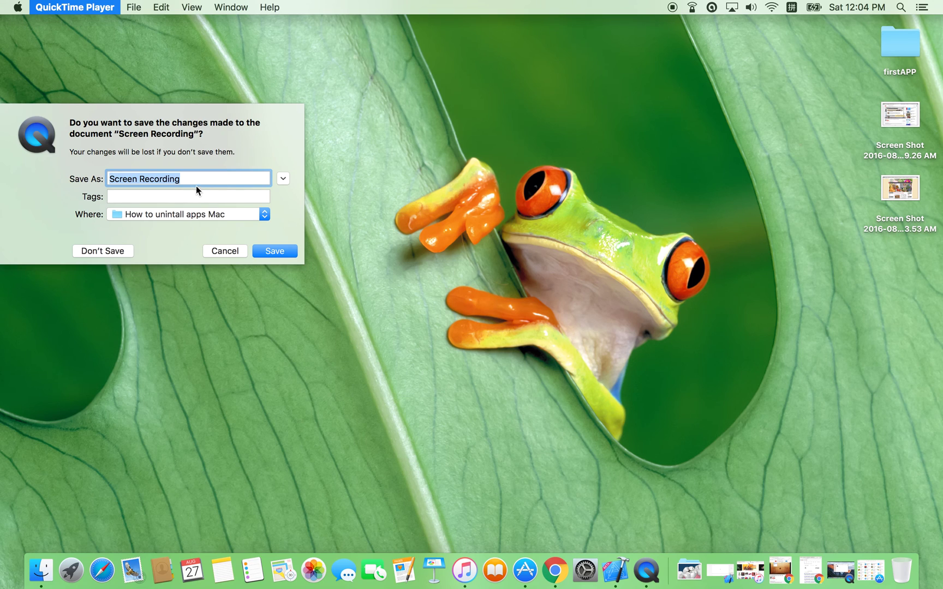
pyautogui.click(193, 179)
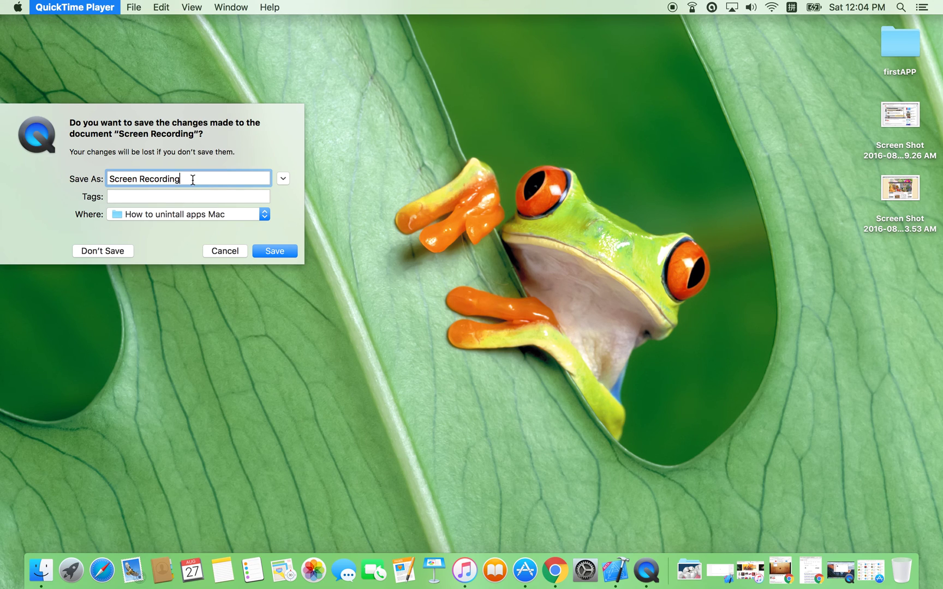
pyautogui.write('-')
pyautogui.write('画丶')
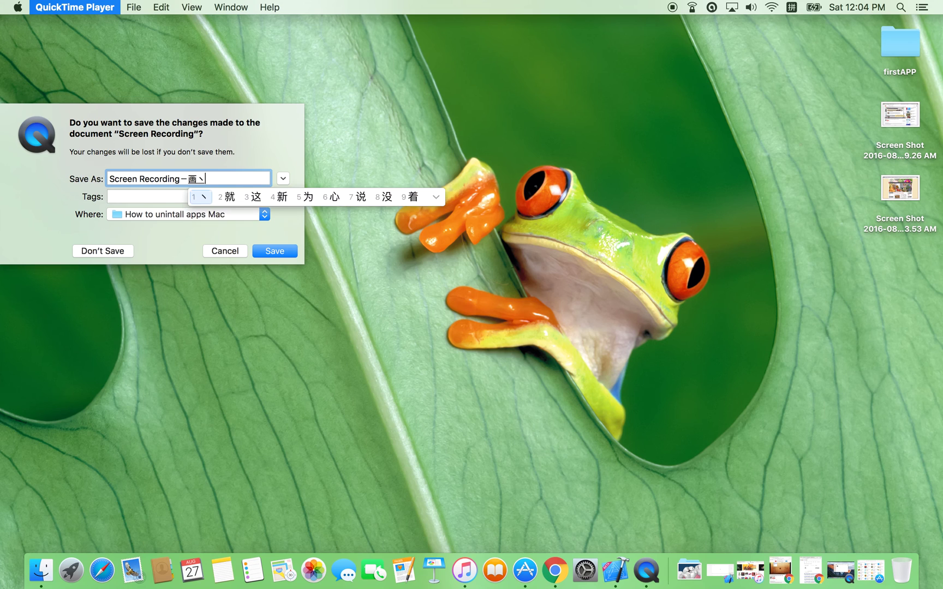
# Discard the stray Chinese characters and switch the keyboard input source to U.S
pyautogui.press('BackSpace')
pyautogui.press('BackSpace')
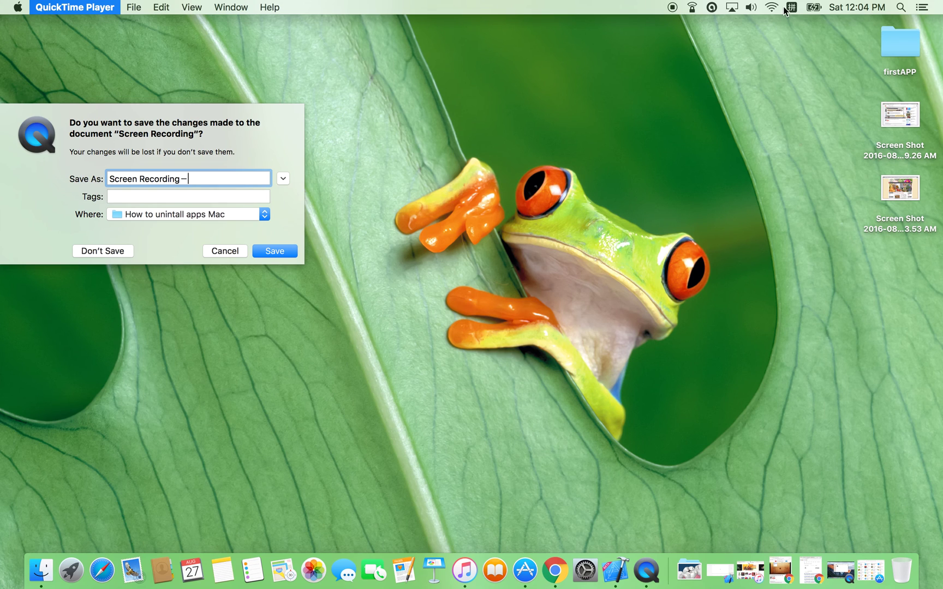
pyautogui.click(792, 9)
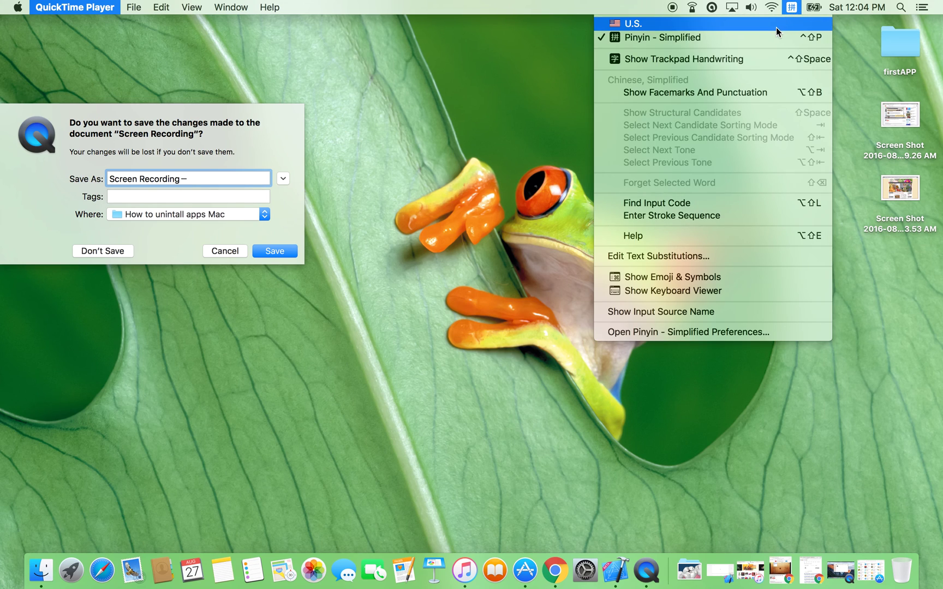
pyautogui.click(776, 28)
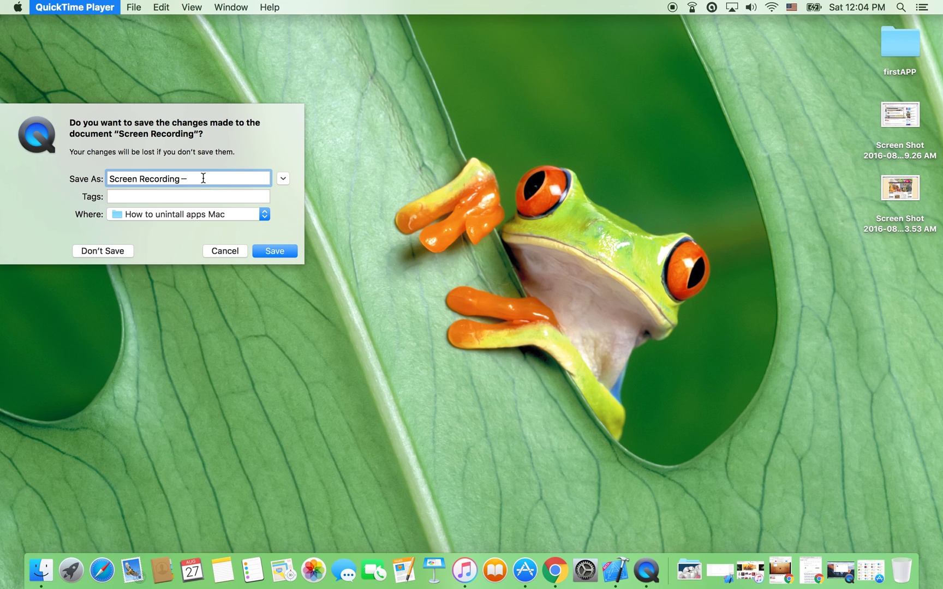